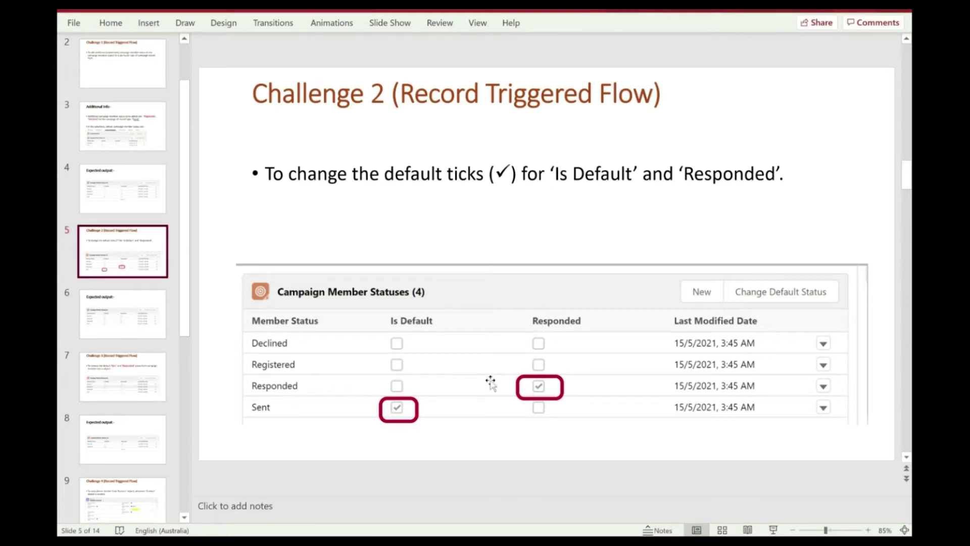
- Show slide 6, the Expected output for Challenge 2
{"action": "left_click", "coordinate": [121, 303]}
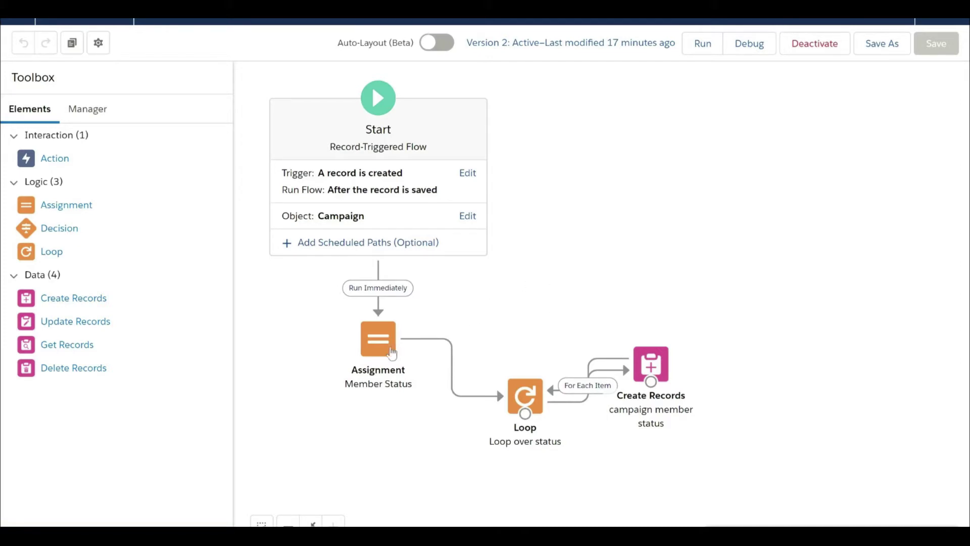
- Delete the Declined row from the Member Status assignment, leaving only Registered added to new_status
{"action": "double_click", "coordinate": [383, 346]}
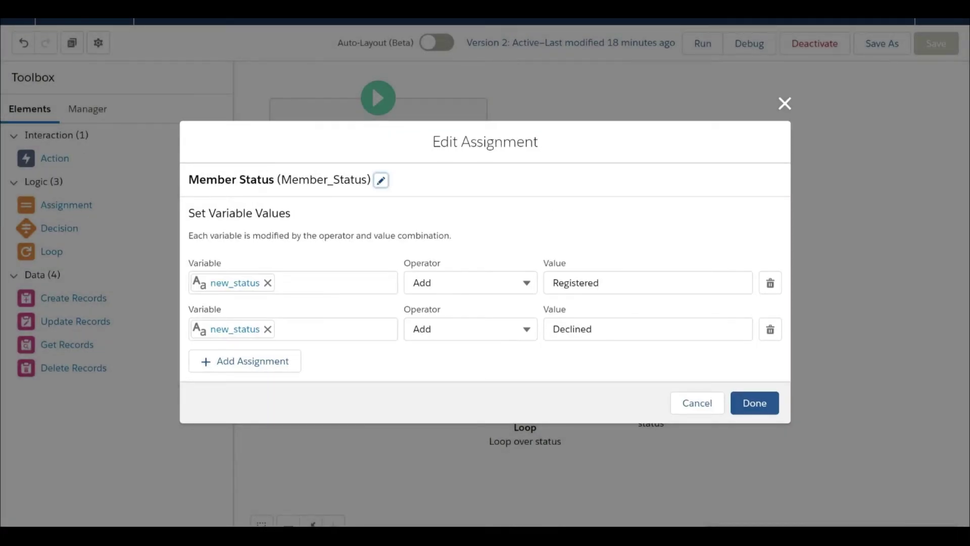
{"action": "left_click", "coordinate": [771, 331]}
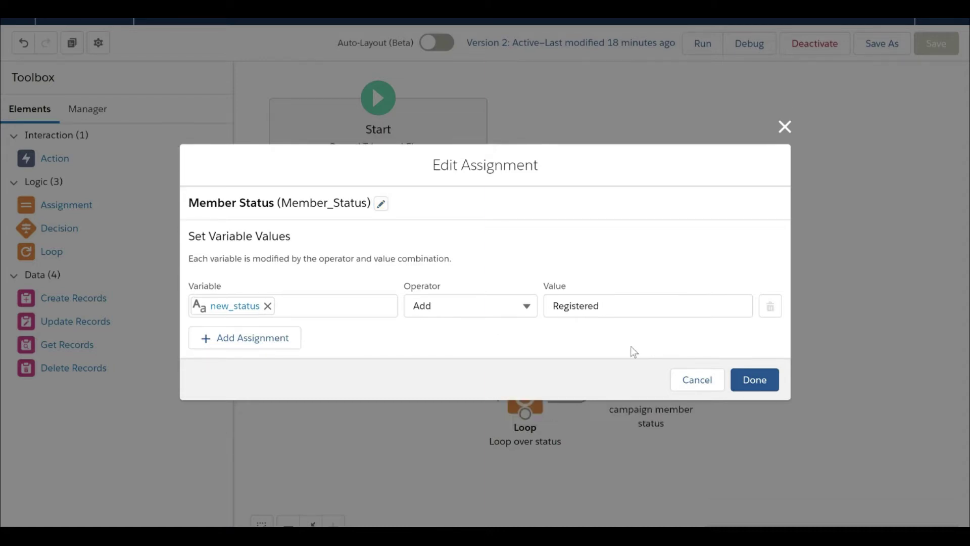
{"action": "left_click", "coordinate": [767, 385]}
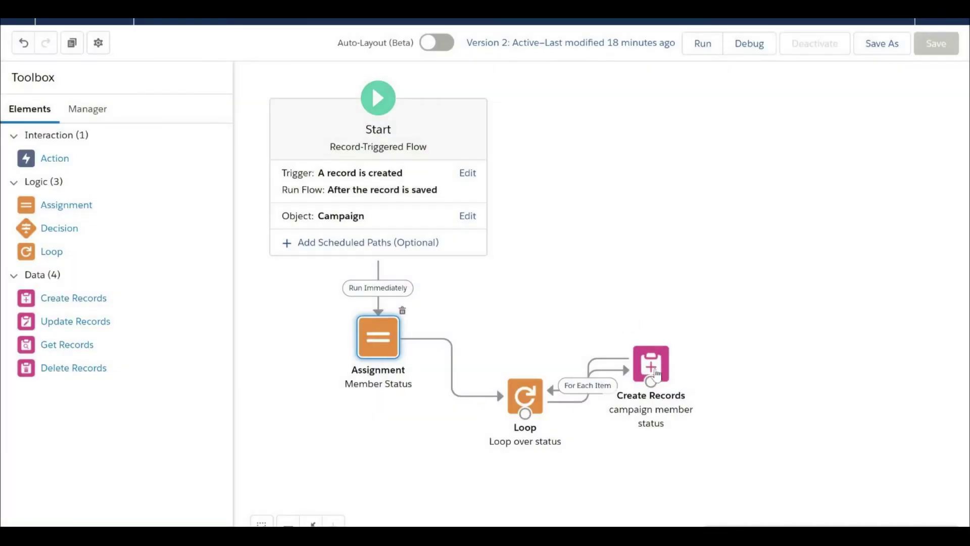
- Review the Create Records settings, then close them and the Member Status assignment unchanged
{"action": "double_click", "coordinate": [656, 371]}
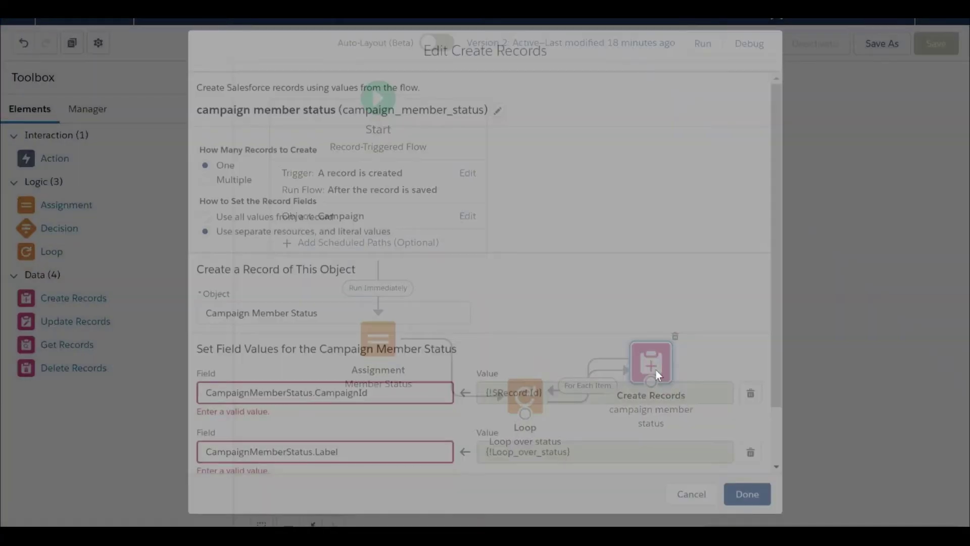
{"action": "scroll", "coordinate": [553, 359], "scroll_direction": "down", "scroll_amount": 2}
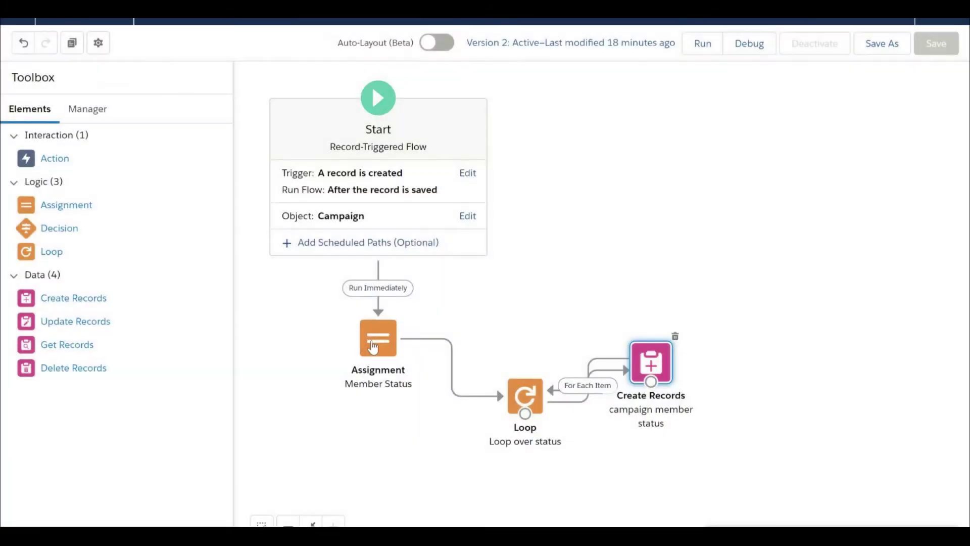
{"action": "left_click", "coordinate": [374, 337]}
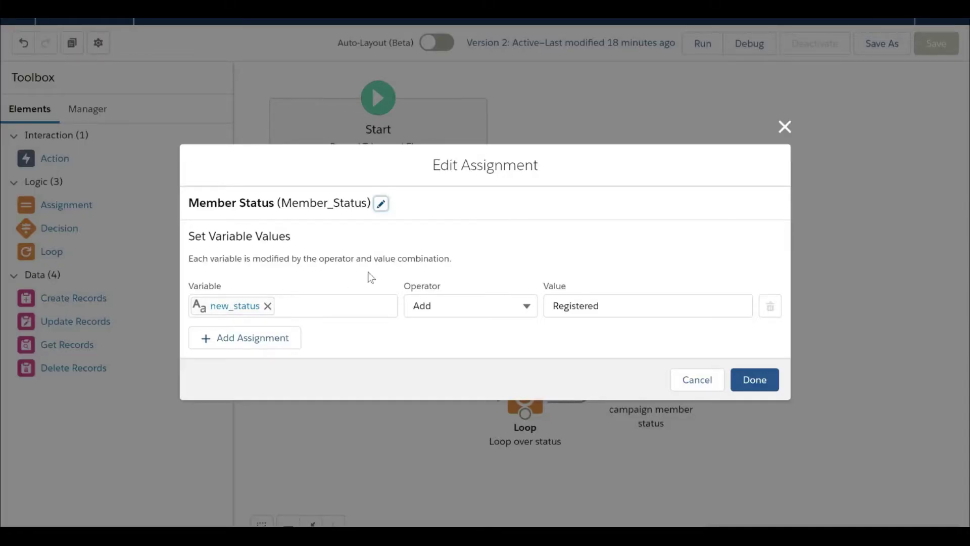
{"action": "left_click", "coordinate": [785, 126]}
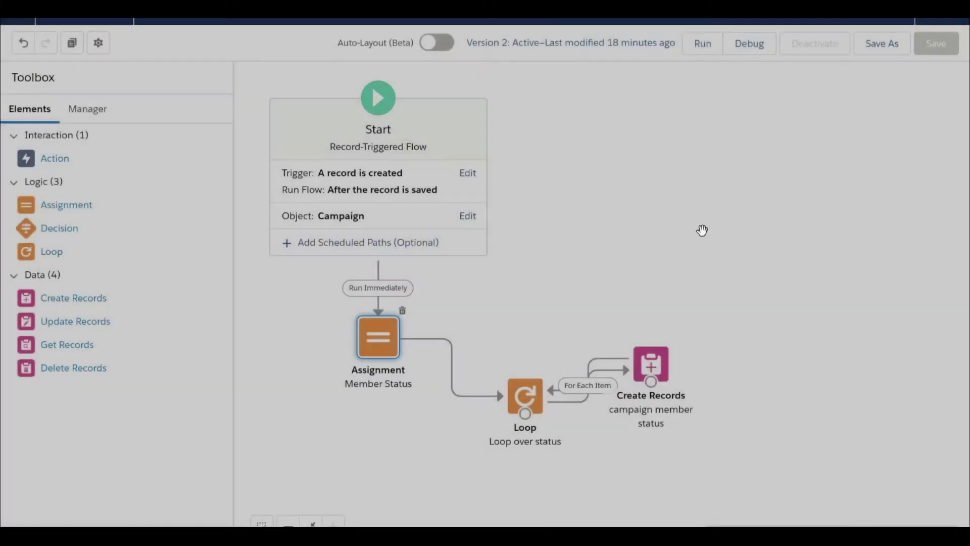
- Add an IsDefault field set to $GlobalConstant.True in the Campaign Member Status record creation
{"action": "double_click", "coordinate": [656, 366]}
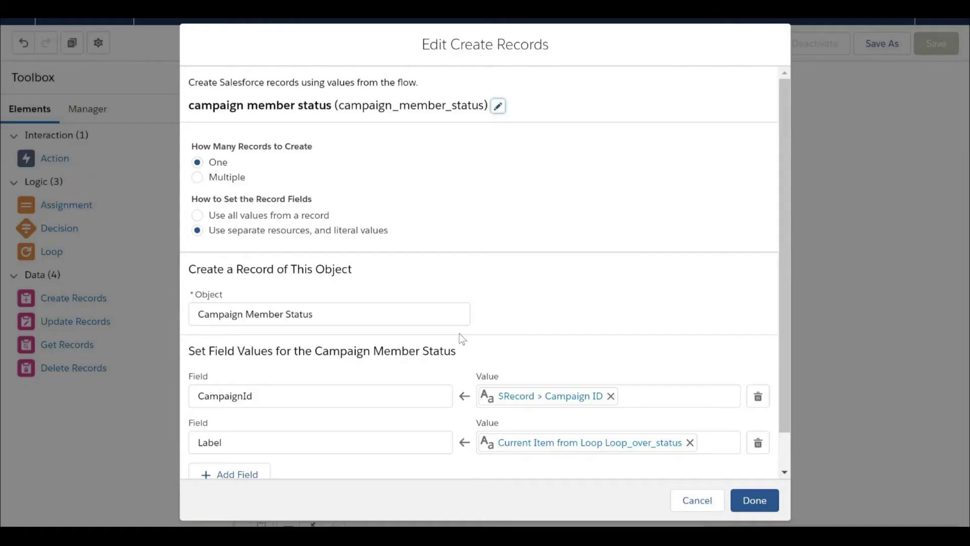
{"action": "scroll", "coordinate": [297, 394], "scroll_direction": "down", "scroll_amount": 2}
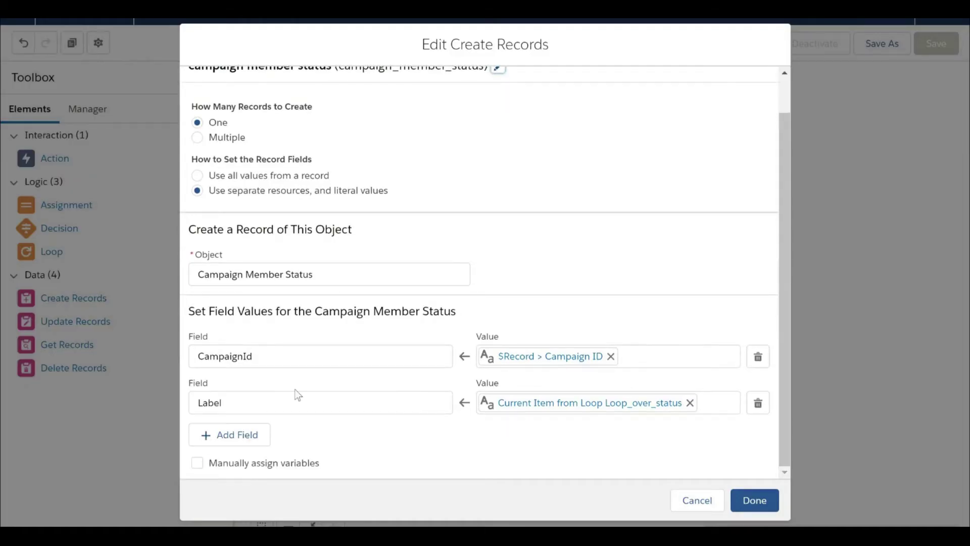
{"action": "left_click", "coordinate": [253, 436]}
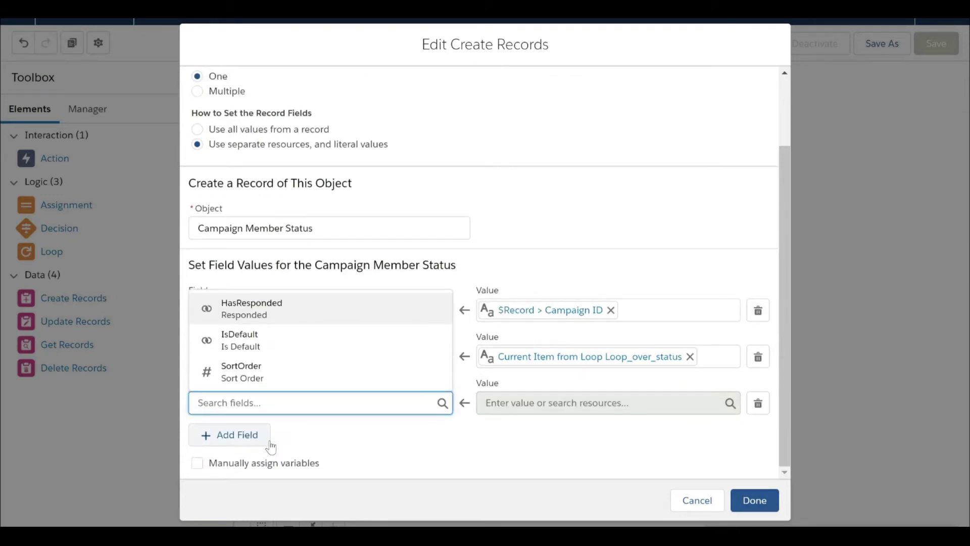
{"action": "left_click", "coordinate": [280, 339]}
{"action": "left_click", "coordinate": [581, 403]}
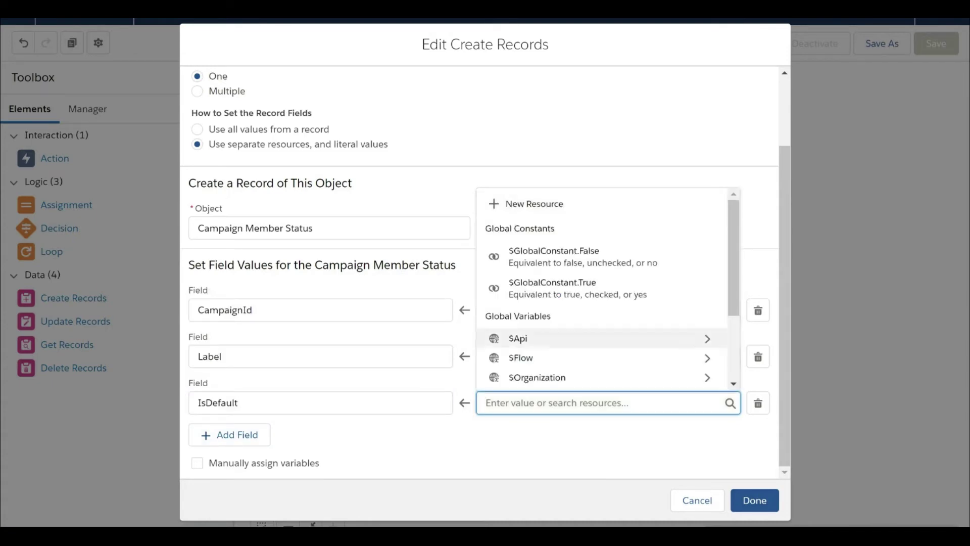
{"action": "left_click", "coordinate": [610, 289]}
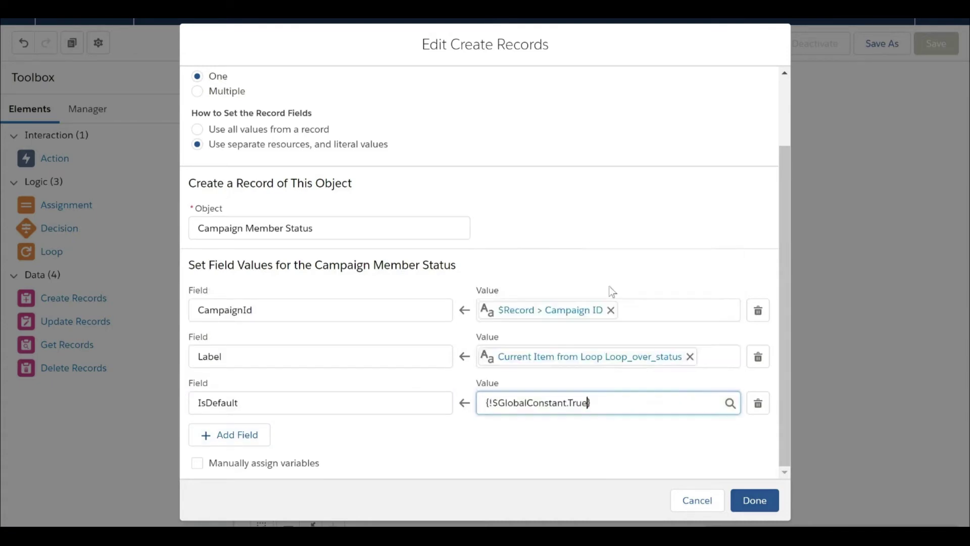
{"action": "left_click", "coordinate": [445, 460]}
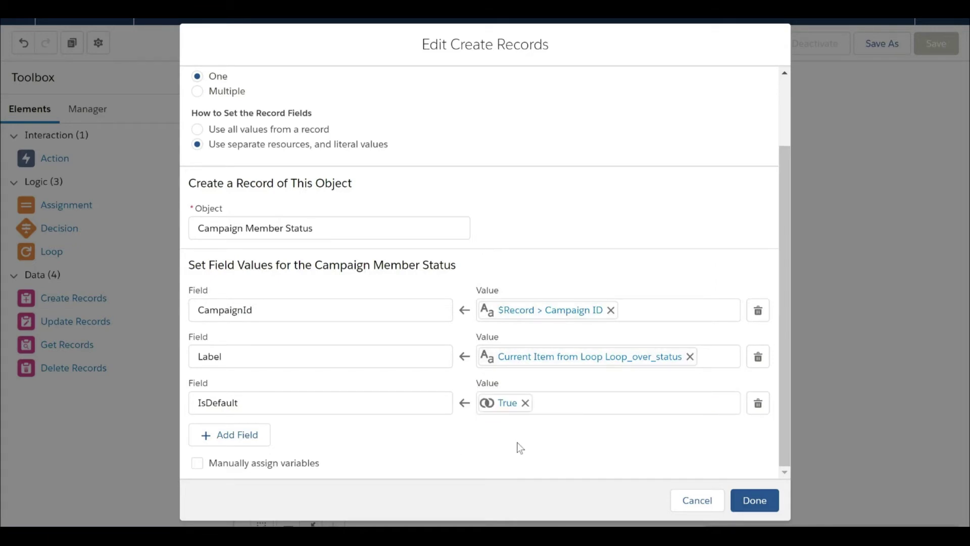
{"action": "left_click", "coordinate": [770, 502]}
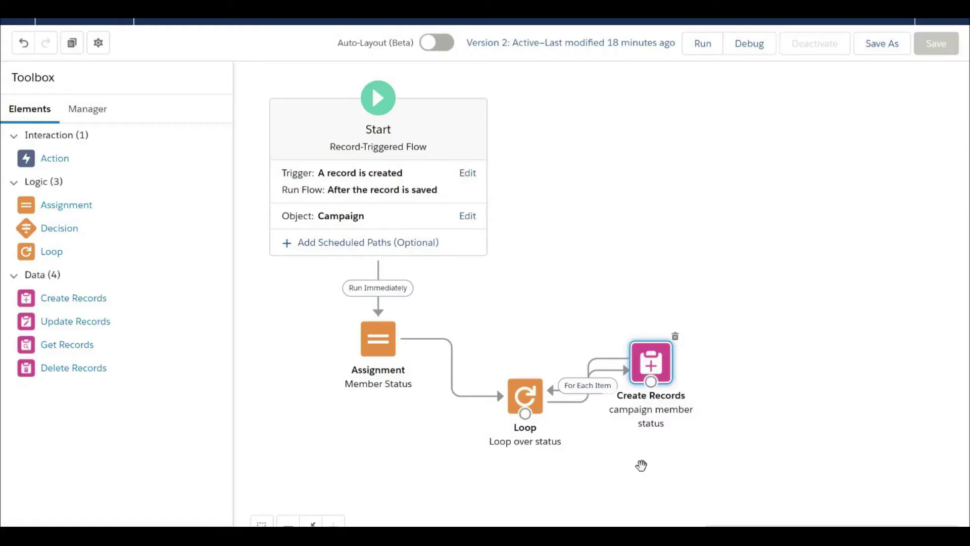
- Add a Create Records element labelled 'Has responded' that creates a Campaign Member Status with fields set individually
{"action": "left_click_drag", "start_coordinate": [130, 302], "coordinate": [613, 199]}
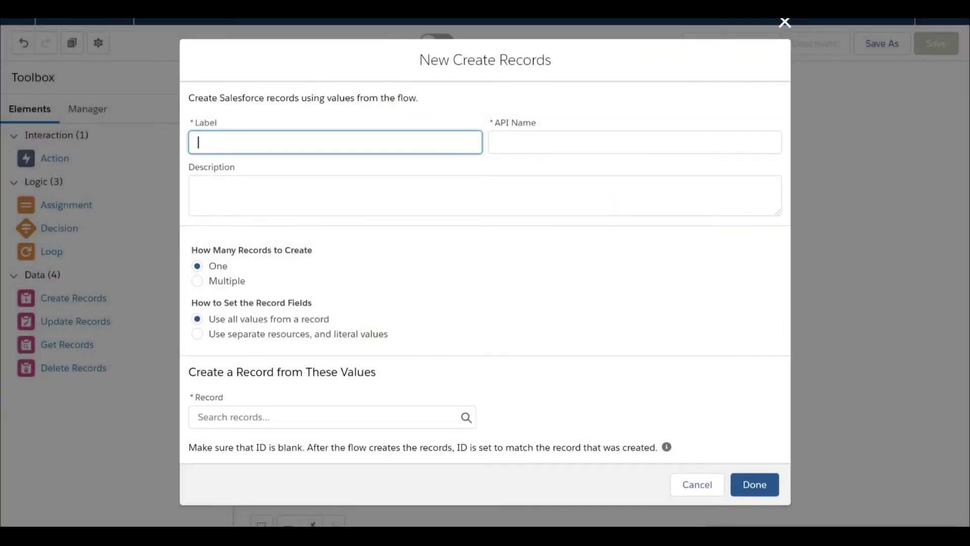
{"action": "type", "text": "Has reponded"}
{"action": "left_click", "coordinate": [225, 143]}
{"action": "type", "text": "s"}
{"action": "left_click", "coordinate": [448, 273]}
{"action": "left_click", "coordinate": [198, 335]}
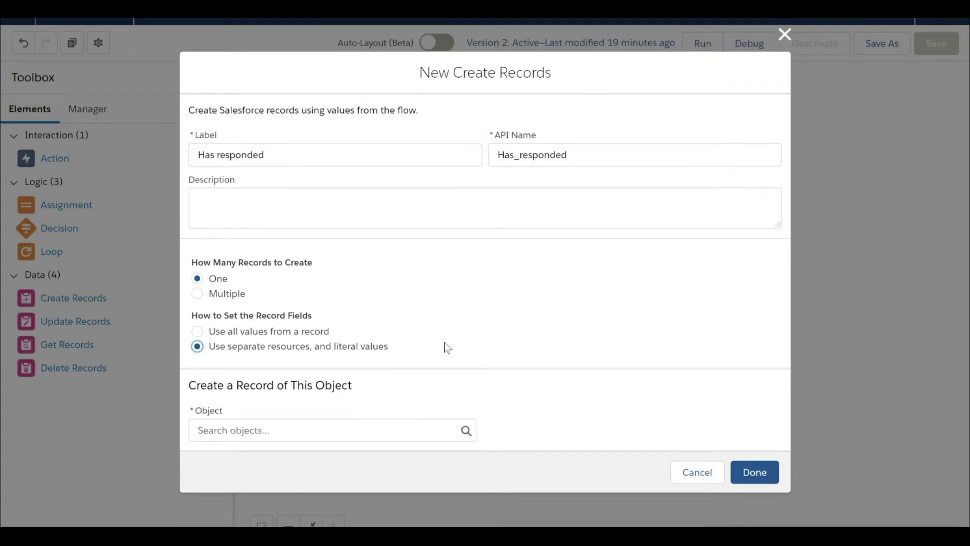
{"action": "left_click", "coordinate": [278, 430]}
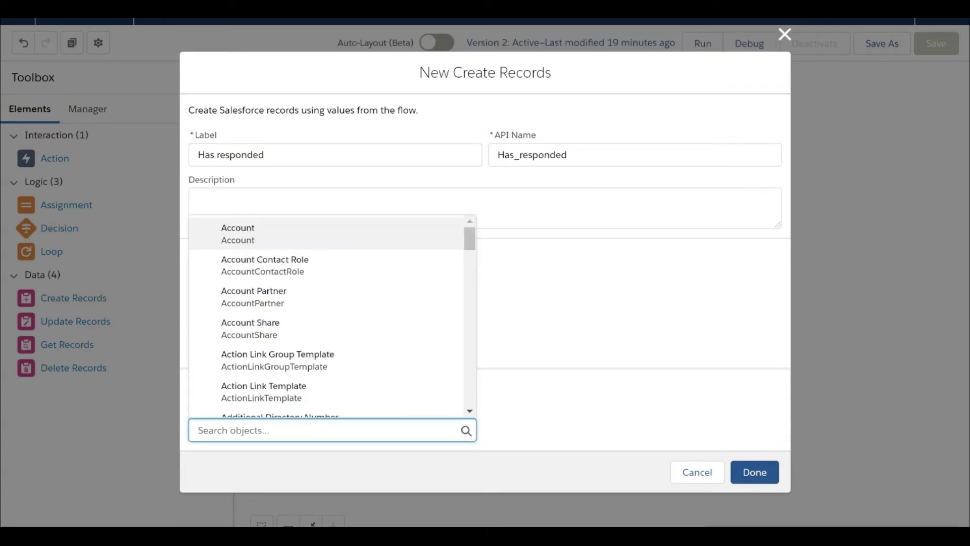
{"action": "type", "text": "campaign"}
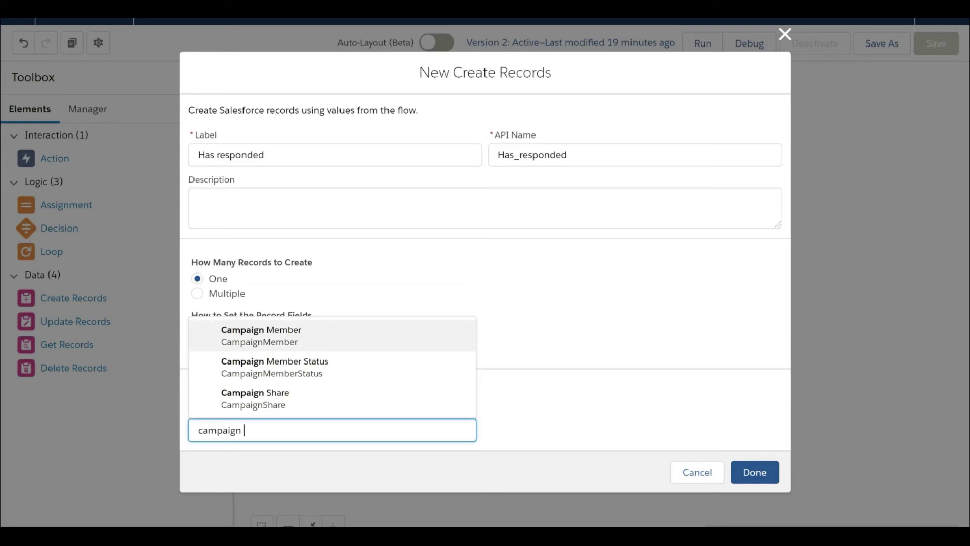
{"action": "left_click", "coordinate": [309, 369]}
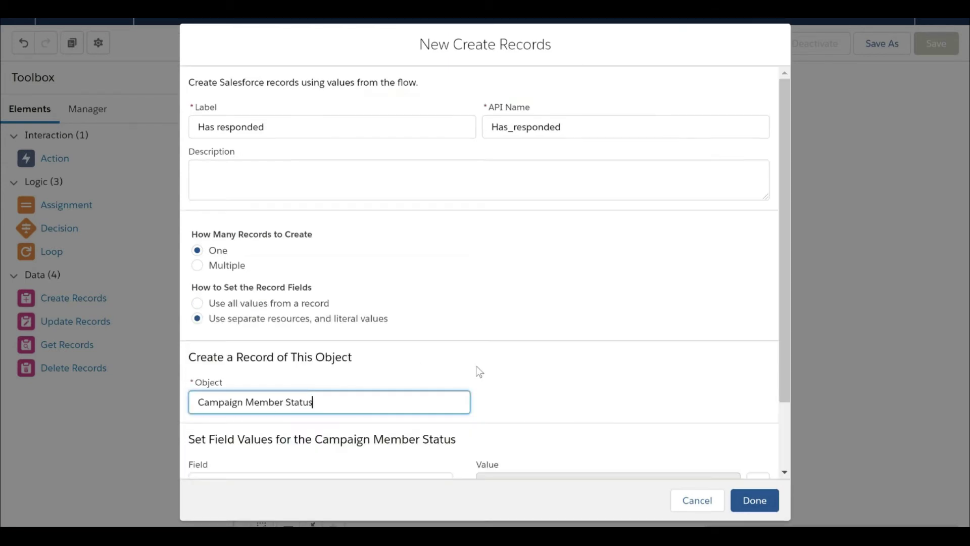
- Set the CampaignId field to the triggering record's Id ($Record.Id)
{"action": "scroll", "coordinate": [479, 371], "scroll_direction": "down", "scroll_amount": 2}
{"action": "left_click", "coordinate": [310, 400]}
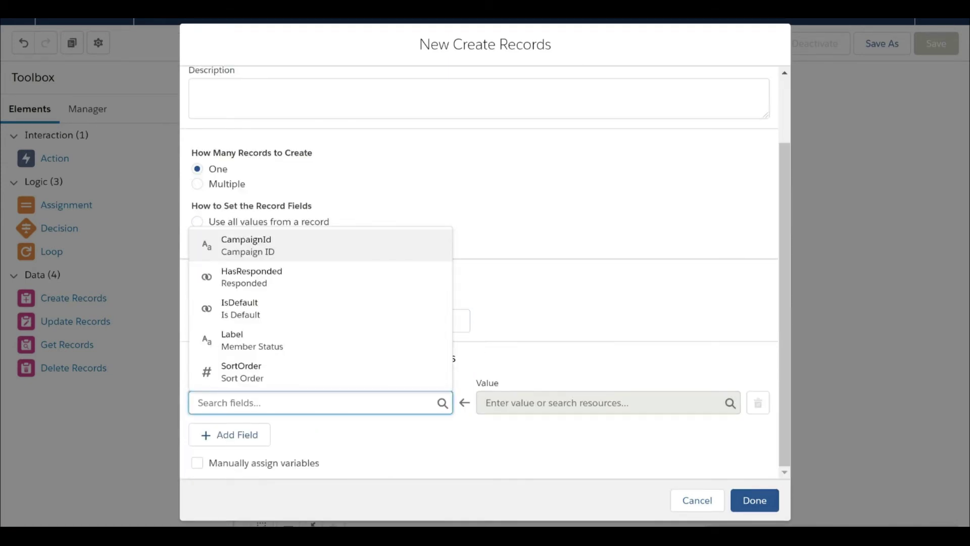
{"action": "type", "text": "campaign"}
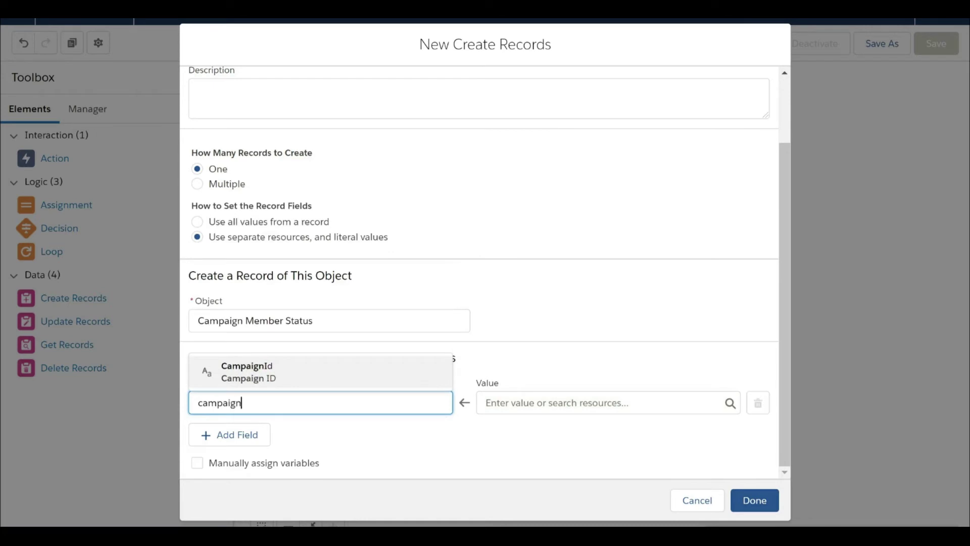
{"action": "left_click", "coordinate": [248, 372]}
{"action": "left_click", "coordinate": [540, 402]}
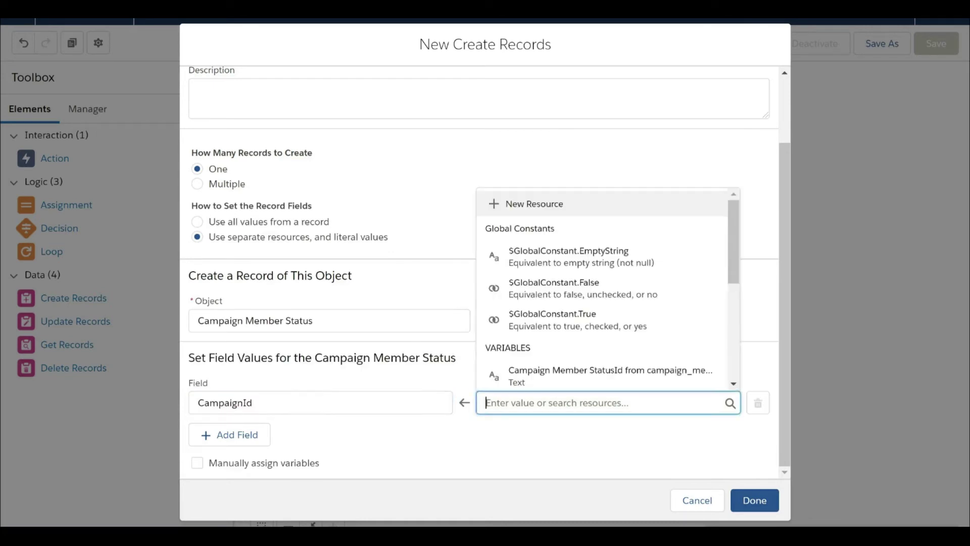
{"action": "scroll", "coordinate": [607, 329], "scroll_direction": "down", "scroll_amount": 5}
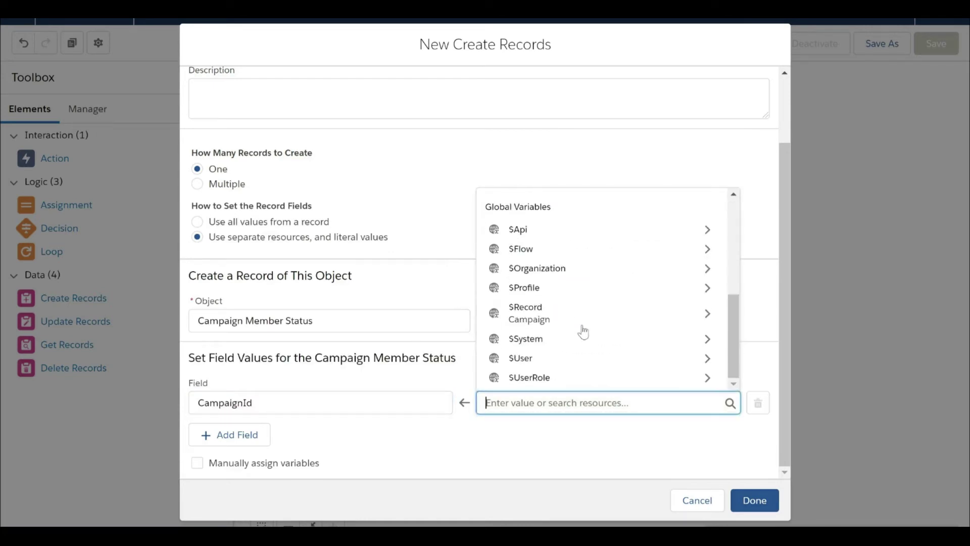
{"action": "left_click", "coordinate": [567, 318]}
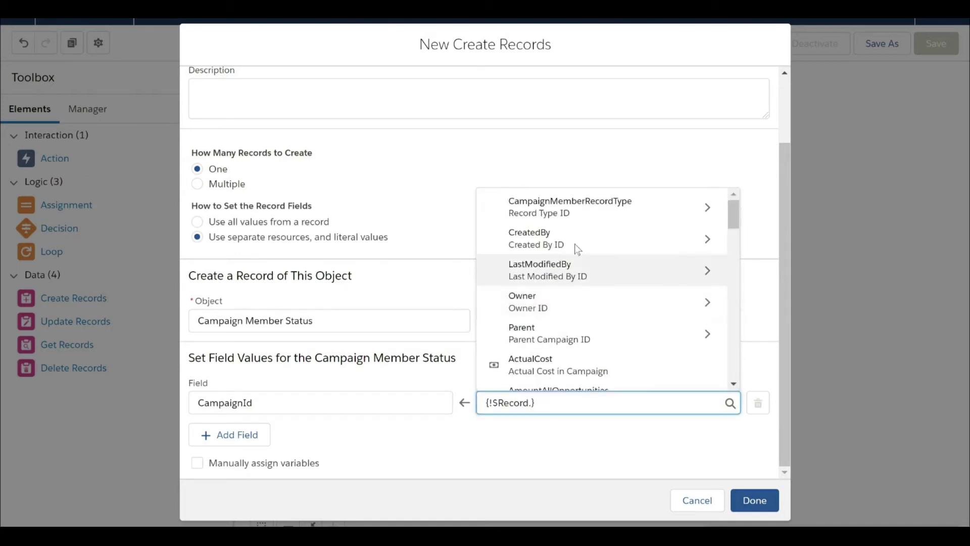
{"action": "type", "text": "id"}
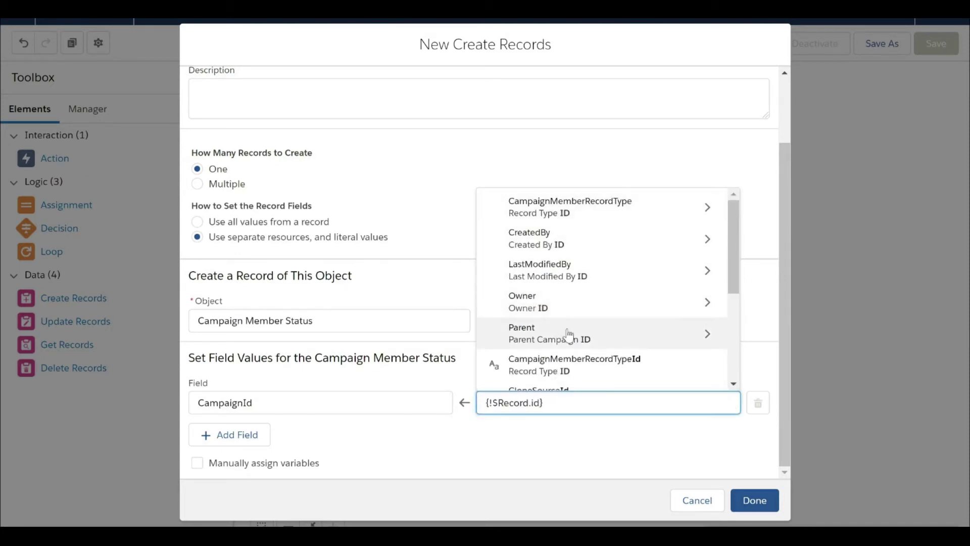
{"action": "scroll", "coordinate": [571, 334], "scroll_direction": "down", "scroll_amount": 3}
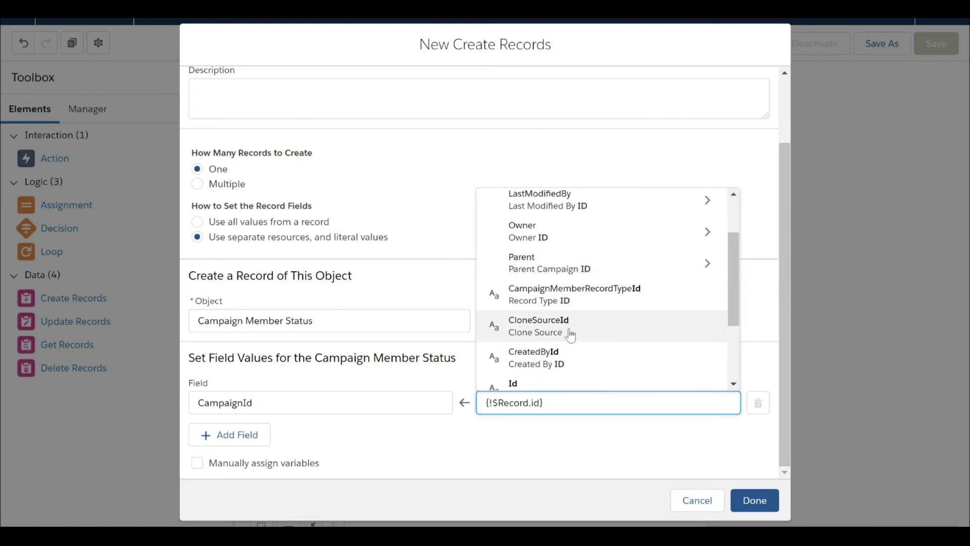
{"action": "left_click", "coordinate": [553, 336]}
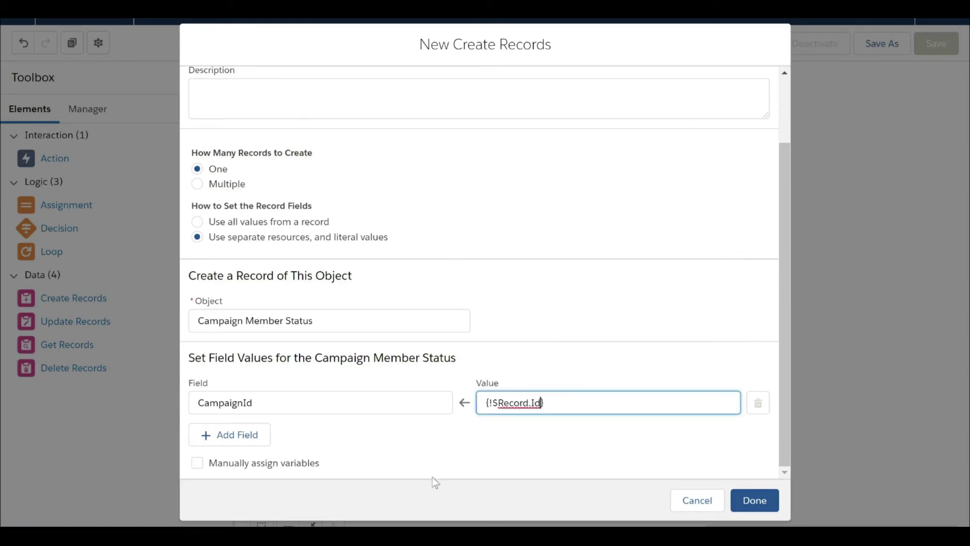
- Add a Label field with the value Declined
{"action": "left_click", "coordinate": [225, 440]}
{"action": "left_click", "coordinate": [251, 447]}
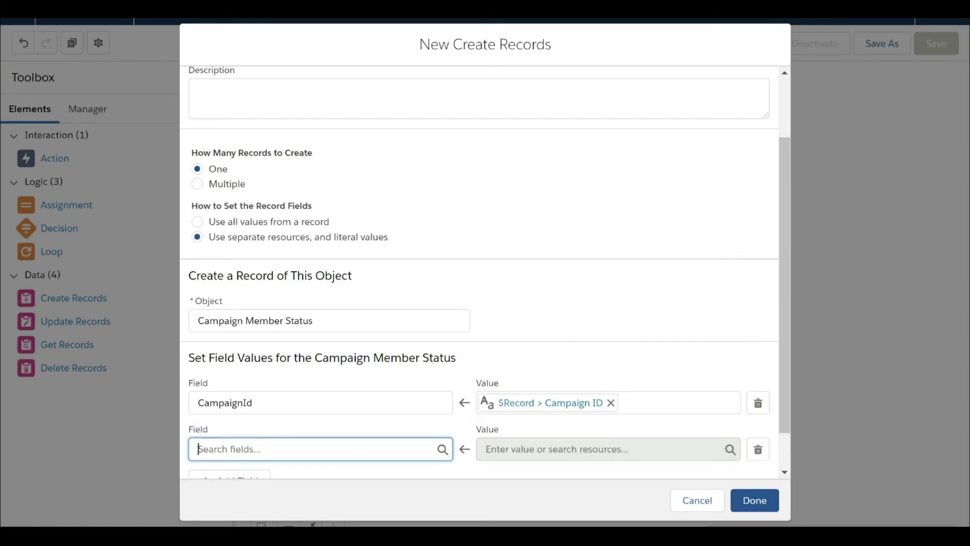
{"action": "type", "text": "Labe"}
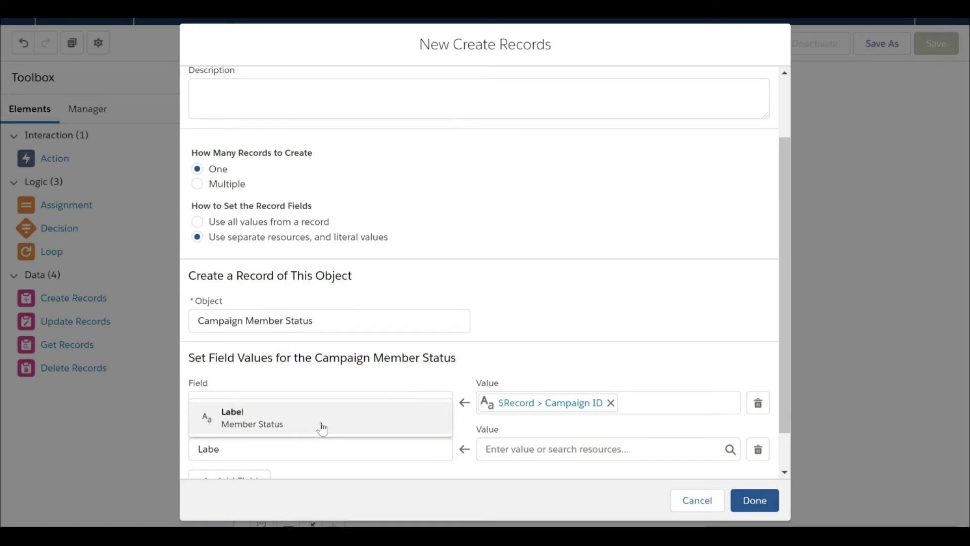
{"action": "left_click", "coordinate": [321, 425]}
{"action": "key", "text": "Tab"}
{"action": "type", "text": "De"}
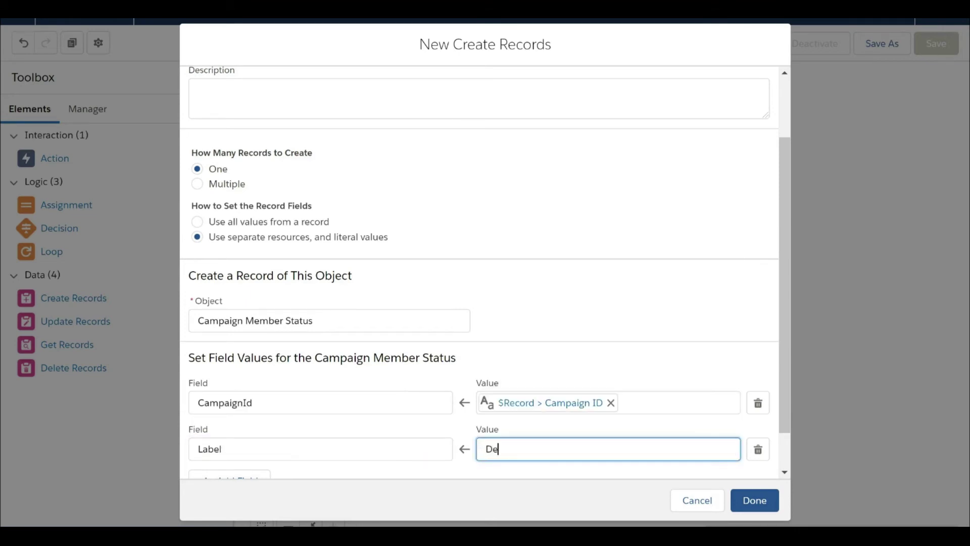
{"action": "type", "text": "clined"}
- Add HasResponded set to $GlobalConstant.True and finish the element
{"action": "scroll", "coordinate": [232, 433], "scroll_direction": "down", "scroll_amount": 1}
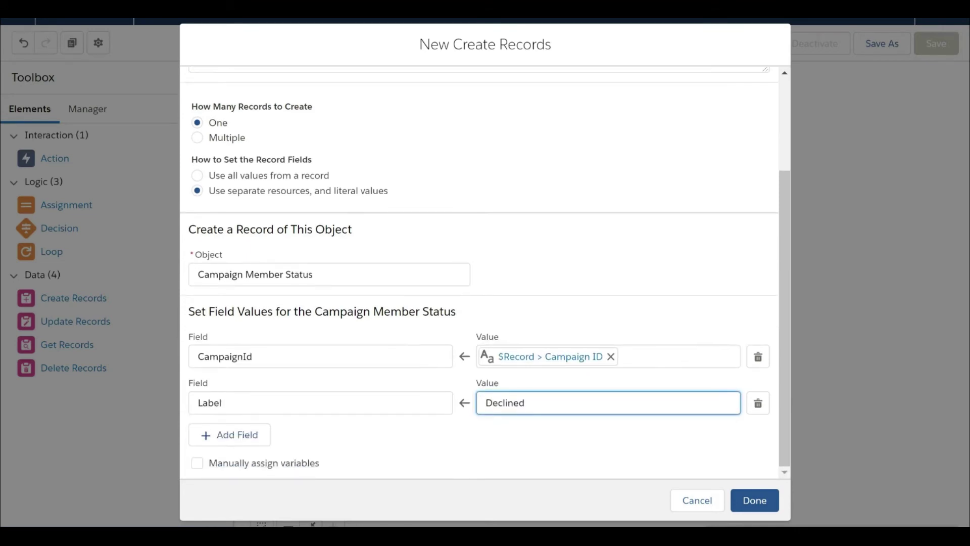
{"action": "left_click", "coordinate": [232, 433]}
{"action": "left_click", "coordinate": [313, 449]}
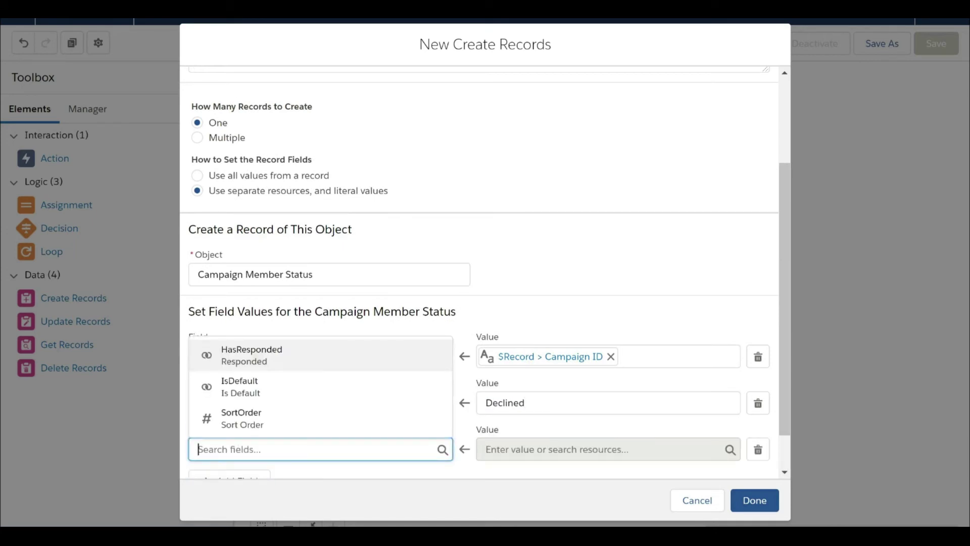
{"action": "left_click", "coordinate": [318, 357]}
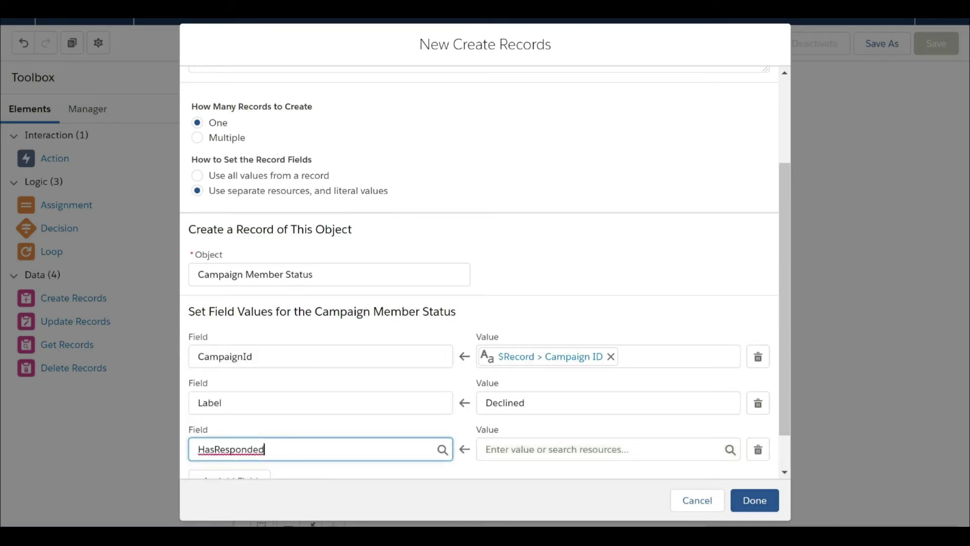
{"action": "left_click", "coordinate": [556, 449]}
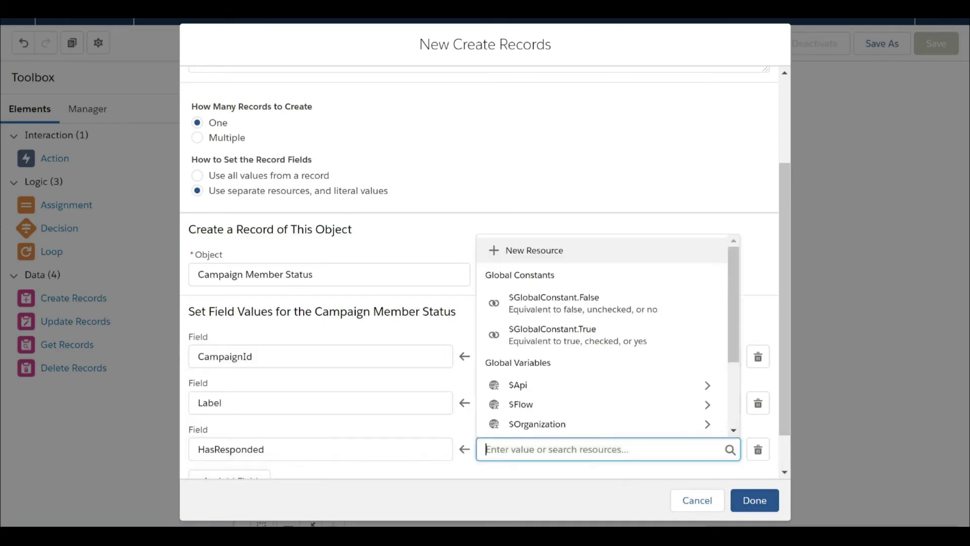
{"action": "left_click", "coordinate": [602, 339]}
{"action": "scroll", "coordinate": [547, 335], "scroll_direction": "down", "scroll_amount": 1}
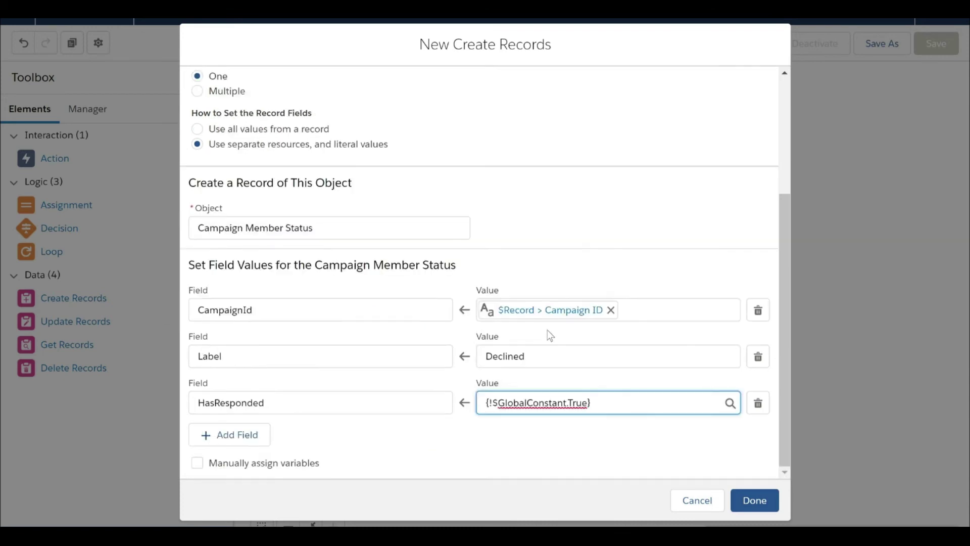
{"action": "left_click", "coordinate": [756, 501]}
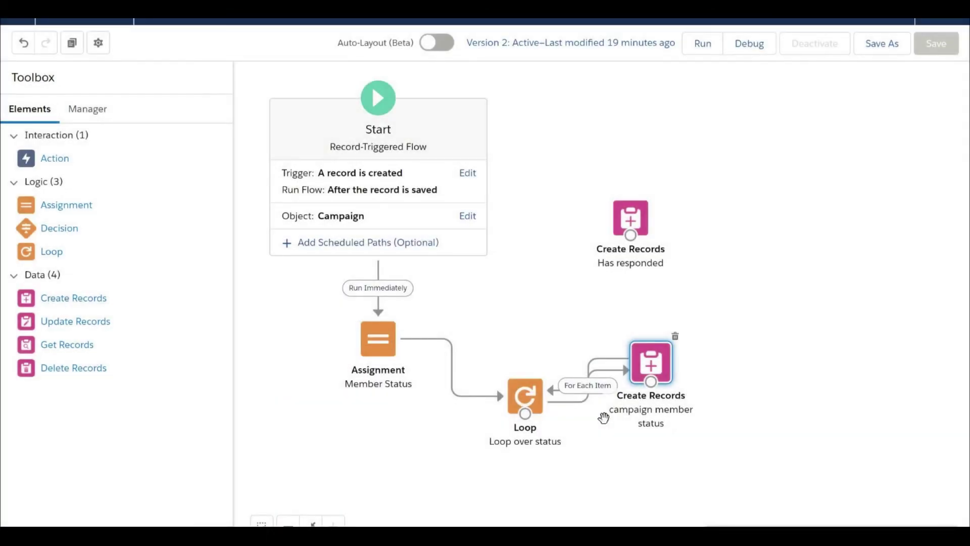
- Connect the loop's After Last Item to Has responded, save as a new version, and activate it
{"action": "left_click_drag", "start_coordinate": [527, 417], "coordinate": [630, 240]}
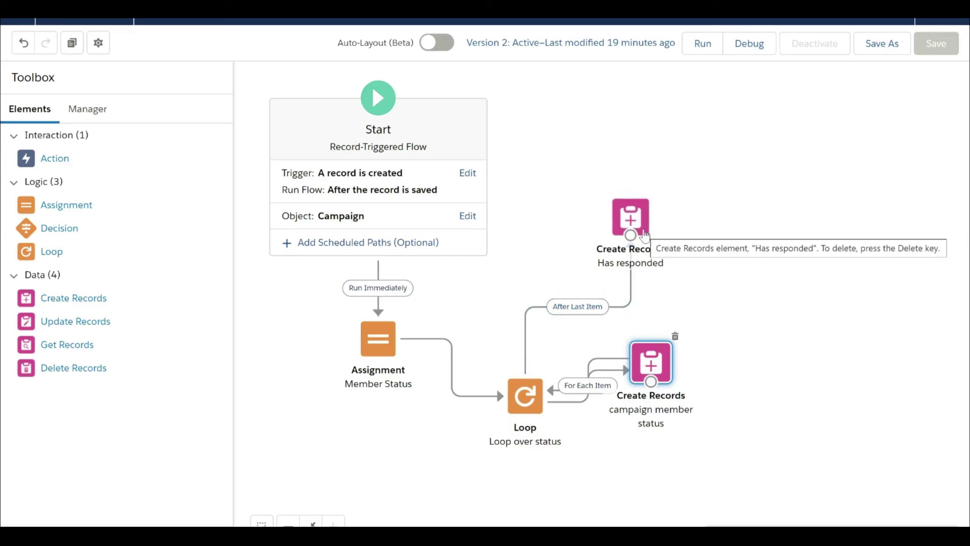
{"action": "left_click", "coordinate": [864, 45]}
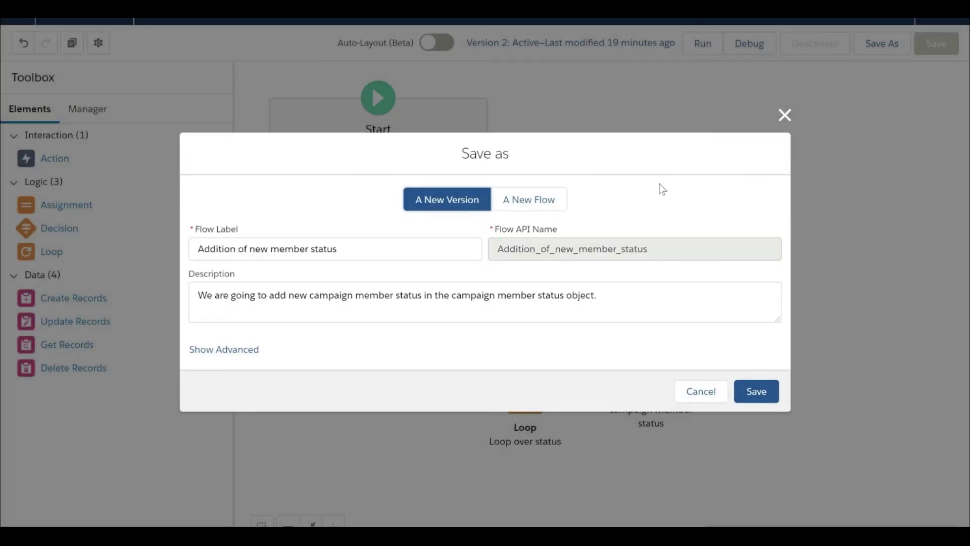
{"action": "left_click", "coordinate": [766, 396]}
{"action": "left_click", "coordinate": [822, 44]}
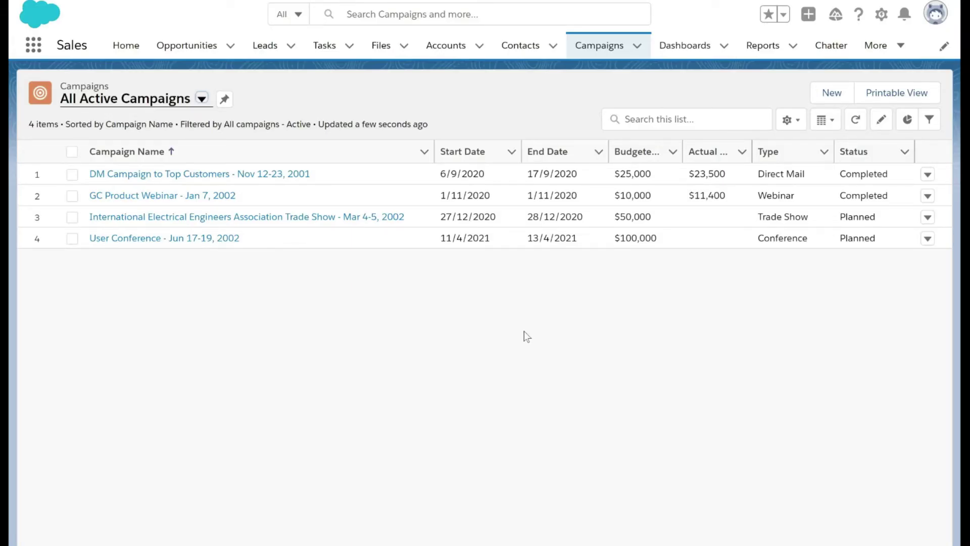
- Start a new campaign and enter its name, Campaign_test_5
{"action": "left_click", "coordinate": [829, 94]}
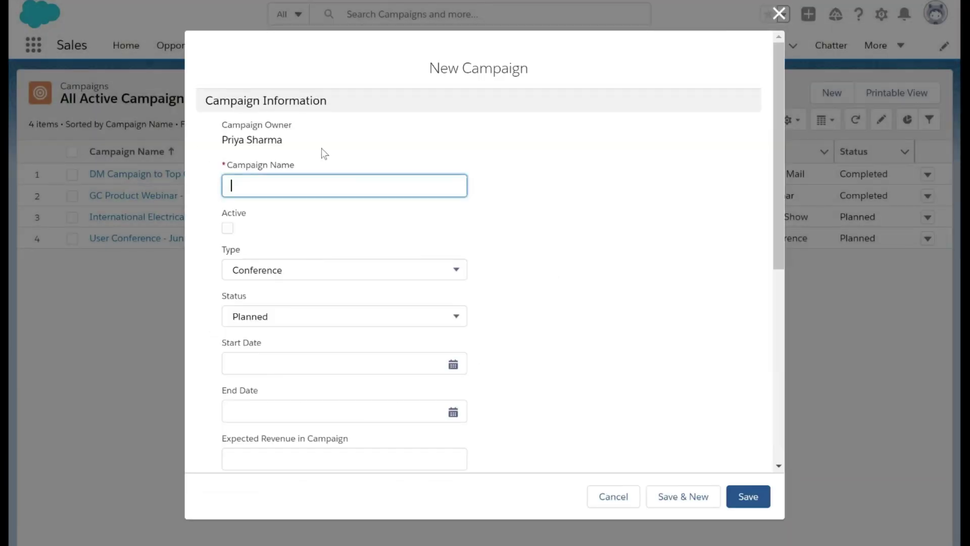
{"action": "type", "text": "Campaign_test_5"}
{"action": "left_click", "coordinate": [291, 256]}
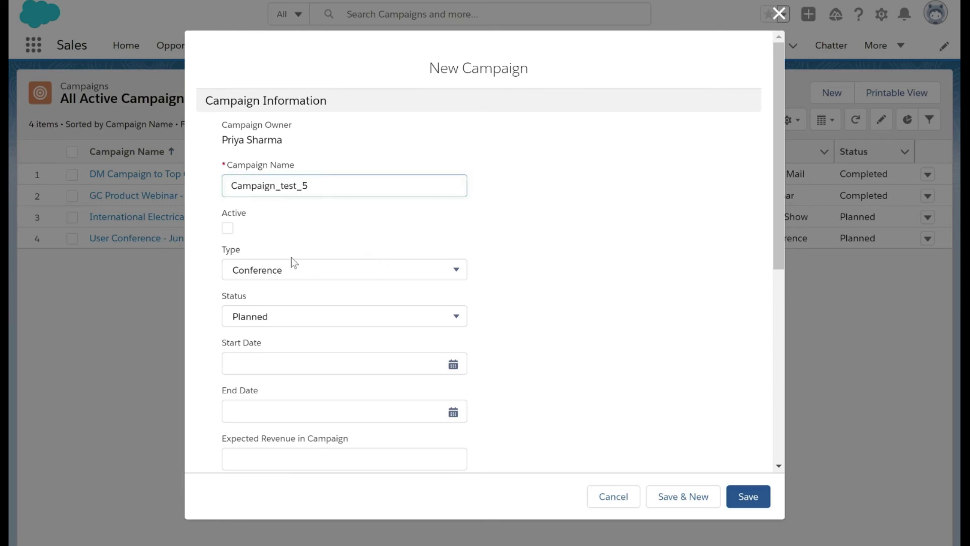
{"action": "scroll", "coordinate": [365, 270], "scroll_direction": "down", "scroll_amount": 1}
{"action": "scroll", "coordinate": [363, 268], "scroll_direction": "down", "scroll_amount": 2}
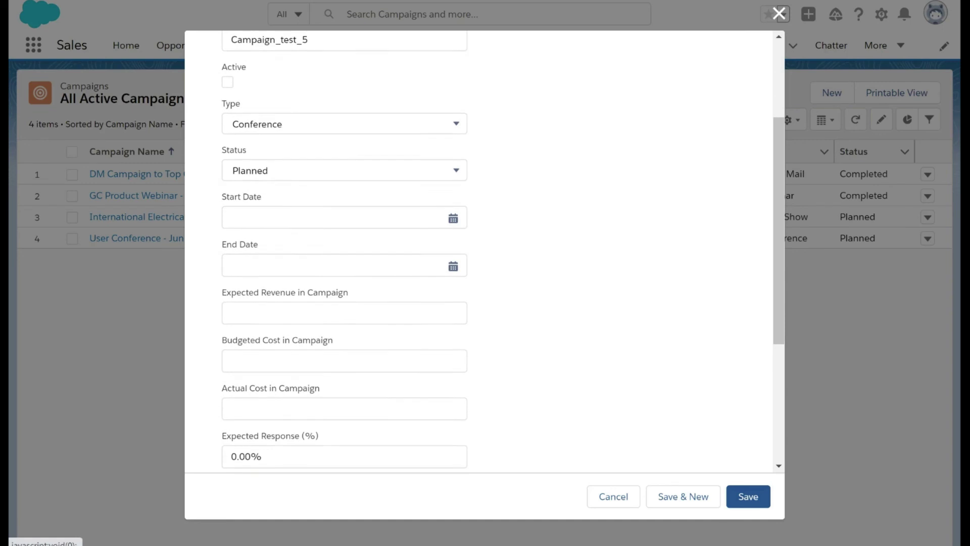
{"action": "scroll", "coordinate": [310, 308], "scroll_direction": "down", "scroll_amount": 3}
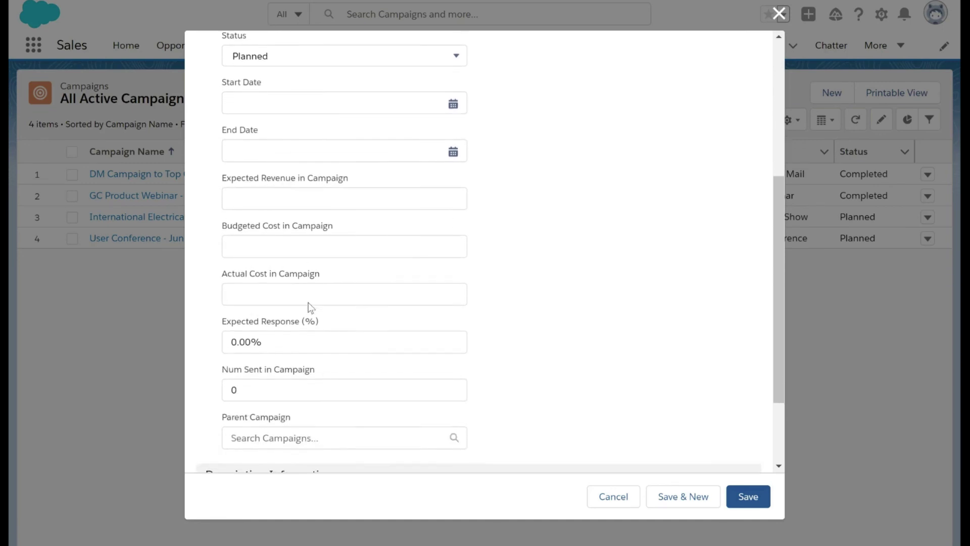
{"action": "scroll", "coordinate": [310, 309], "scroll_direction": "up", "scroll_amount": 2}
{"action": "scroll", "coordinate": [310, 307], "scroll_direction": "up", "scroll_amount": 2}
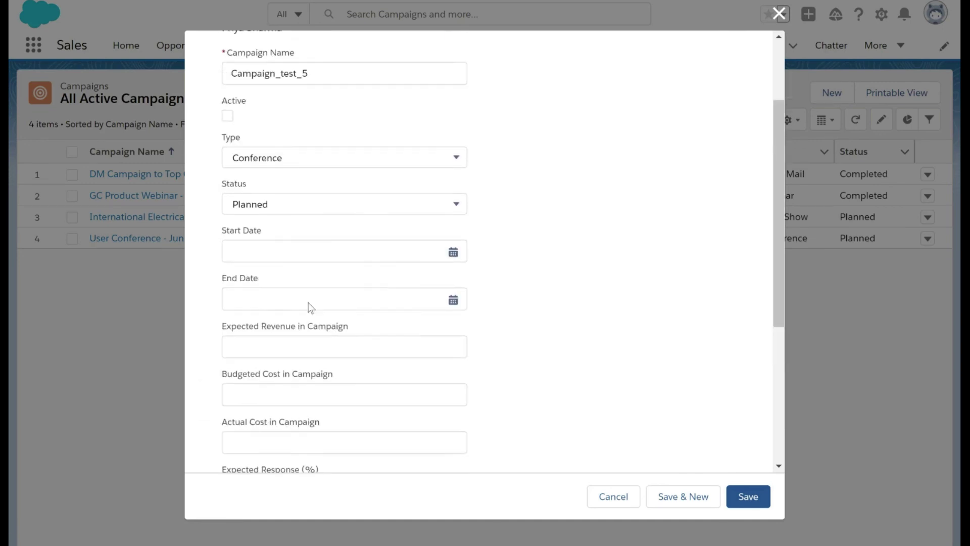
- Set the start date to 28 May 2021 and end date to 29 May 2021, then save
{"action": "left_click", "coordinate": [454, 263]}
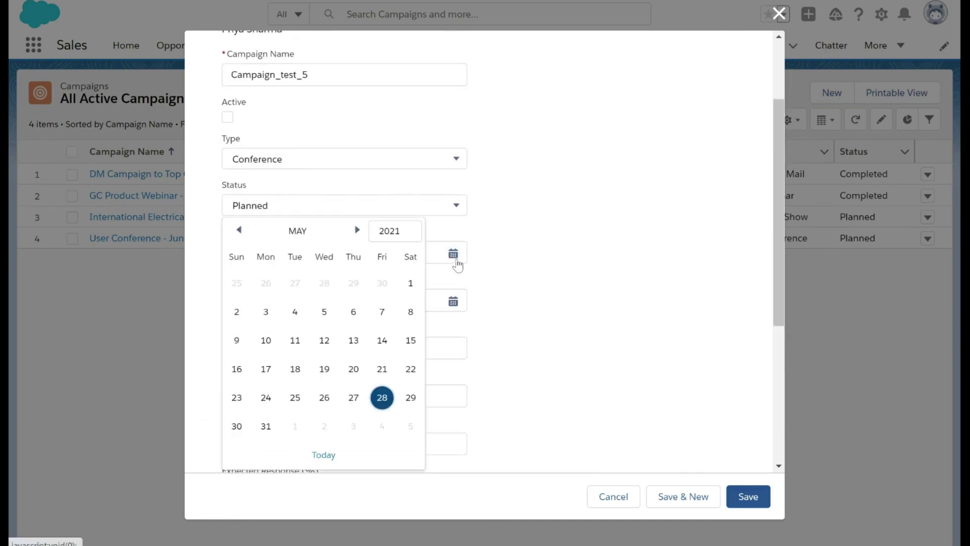
{"action": "left_click", "coordinate": [385, 397]}
{"action": "left_click", "coordinate": [454, 303]}
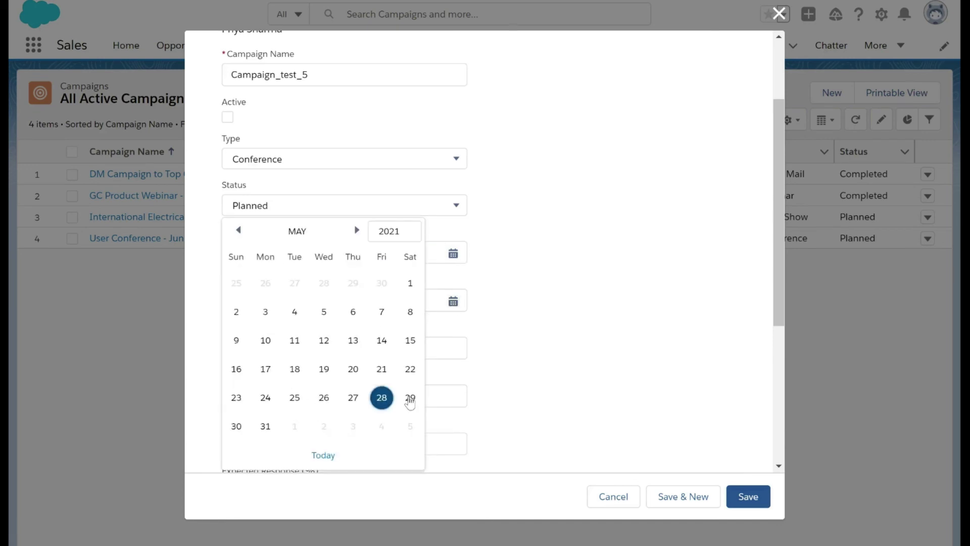
{"action": "left_click", "coordinate": [410, 397]}
{"action": "scroll", "coordinate": [614, 380], "scroll_direction": "down", "scroll_amount": 1}
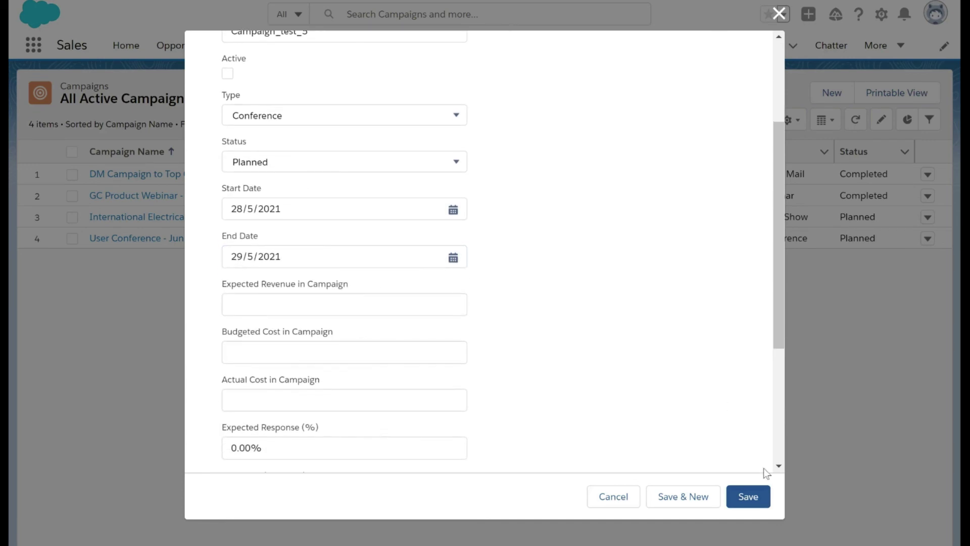
{"action": "left_click", "coordinate": [759, 497]}
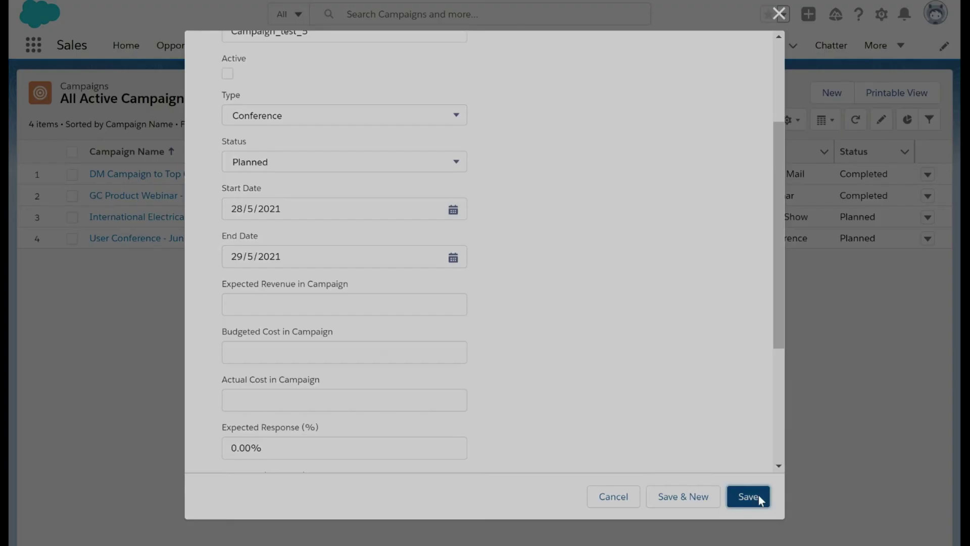